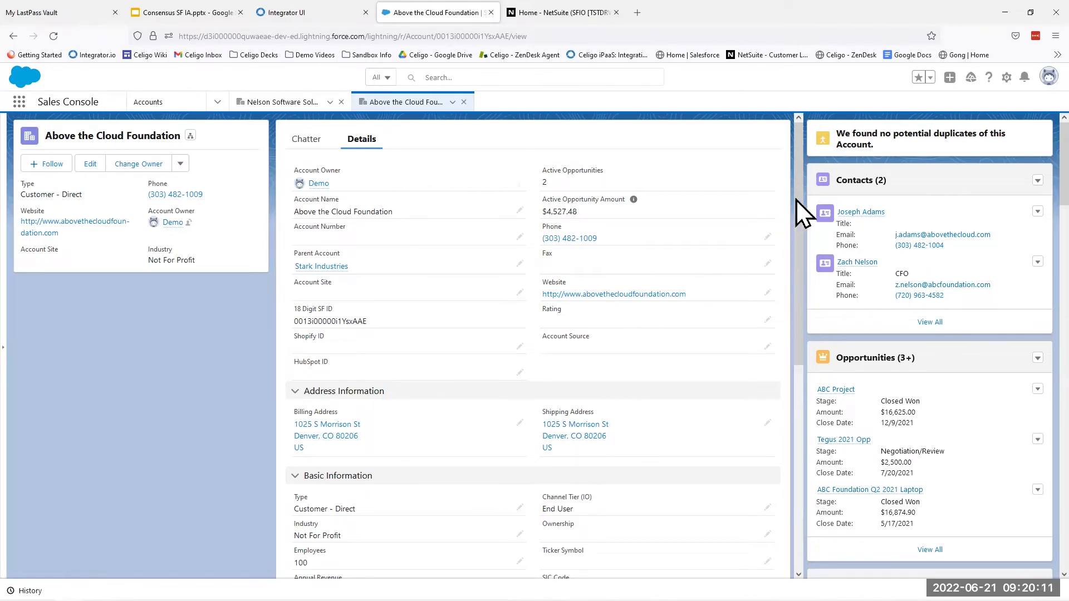
# Step: Scroll to the Financials and NetSuite sections and highlight the NetSuite Id, NetSuite Record and Credit Hold fields
pyautogui.scroll(-1, 799, 202)
pyautogui.moveTo(798, 217); pyautogui.dragTo(801, 389)
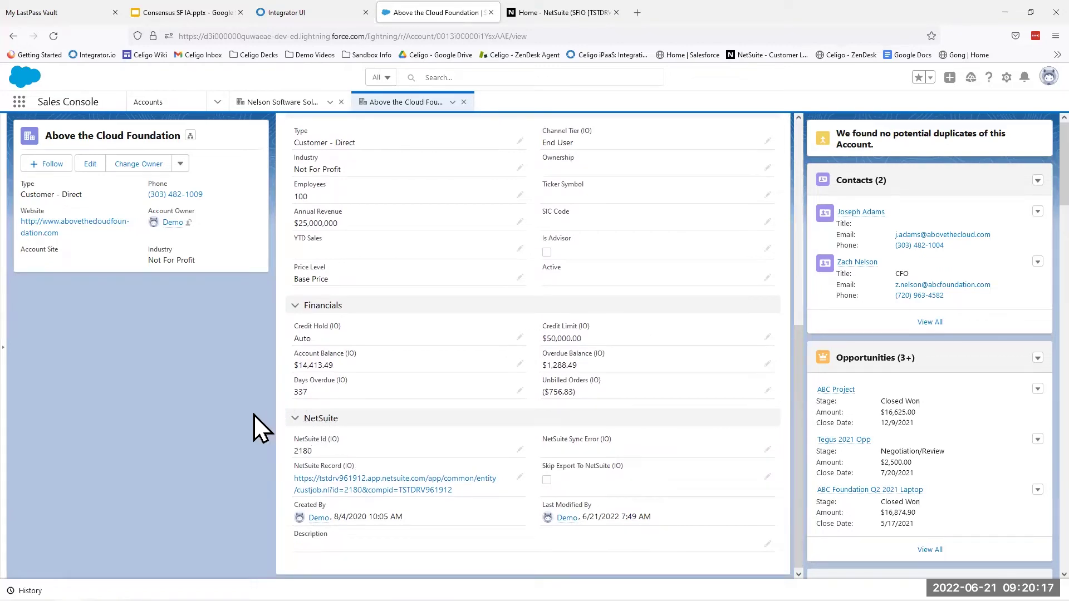
pyautogui.moveTo(344, 442); pyautogui.dragTo(292, 440)
pyautogui.moveTo(355, 466); pyautogui.dragTo(282, 467)
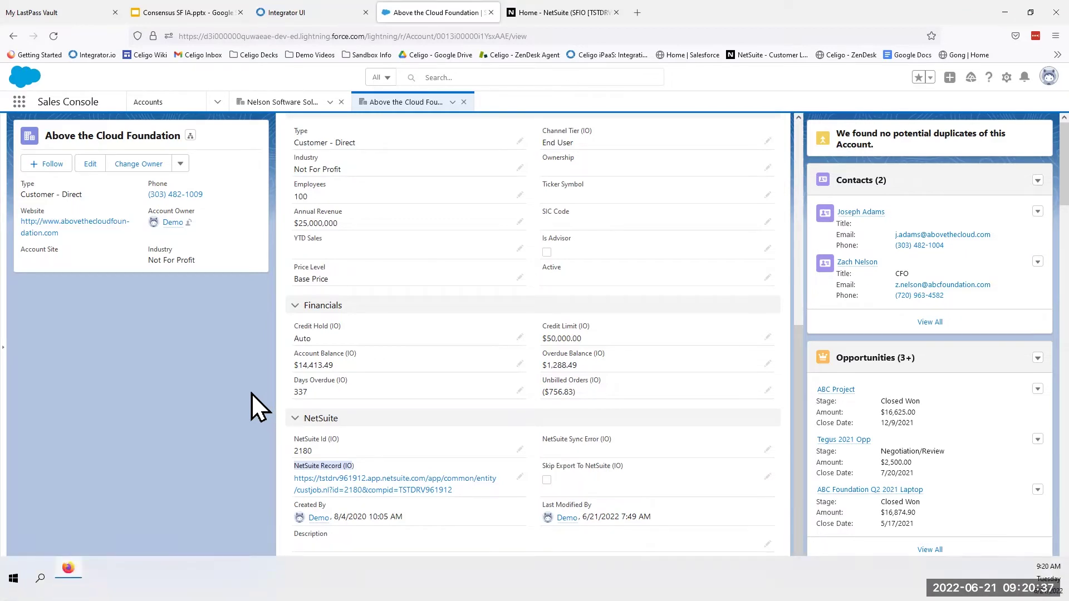
pyautogui.moveTo(342, 327); pyautogui.dragTo(287, 326)
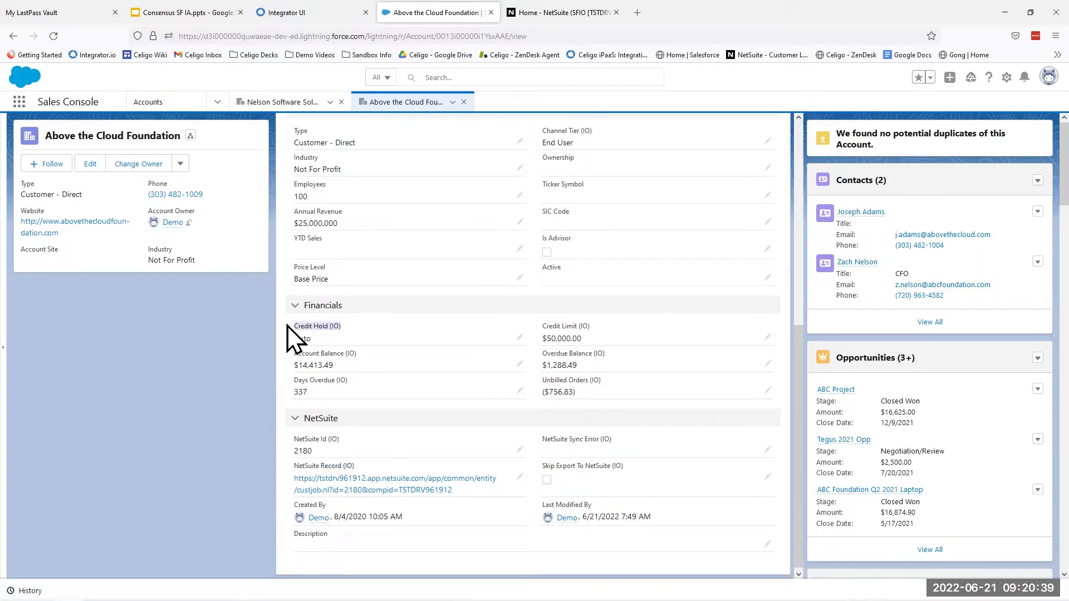
pyautogui.click(236, 327)
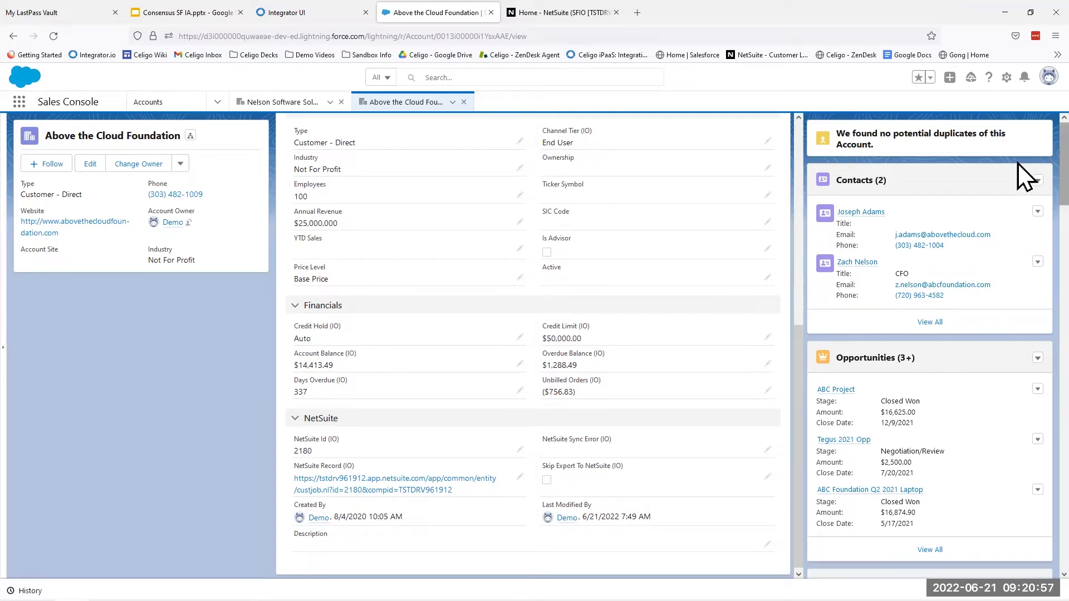
# Step: Scroll the right sidebar past the three billed NetSuite orders to the NetSuite Financials (Account) card
pyautogui.scroll(-2, 1018, 167)
pyautogui.scroll(-5, 1018, 189)
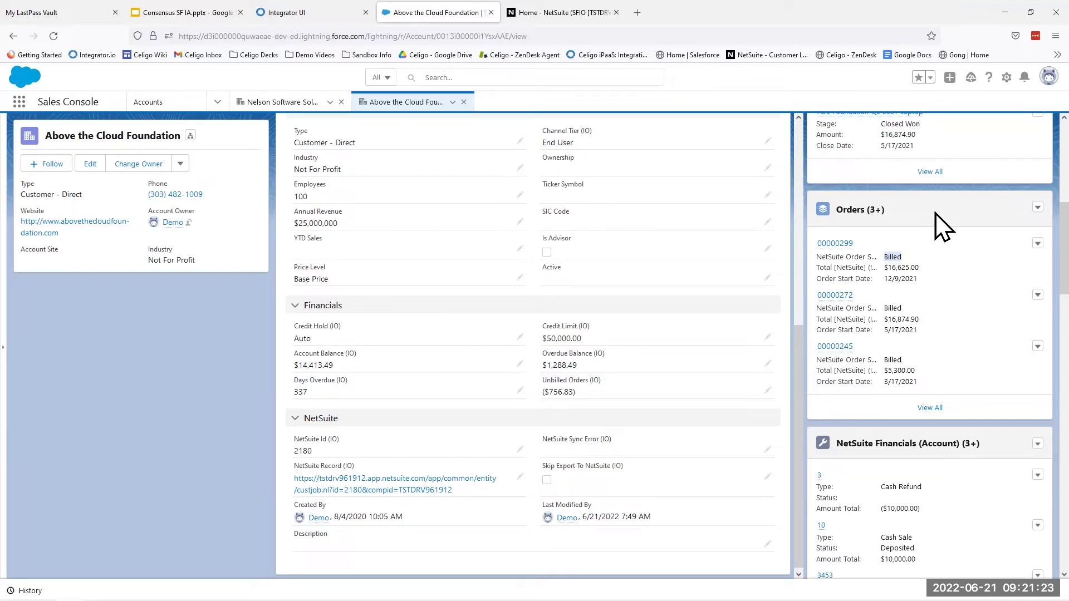
pyautogui.scroll(-3, 1018, 226)
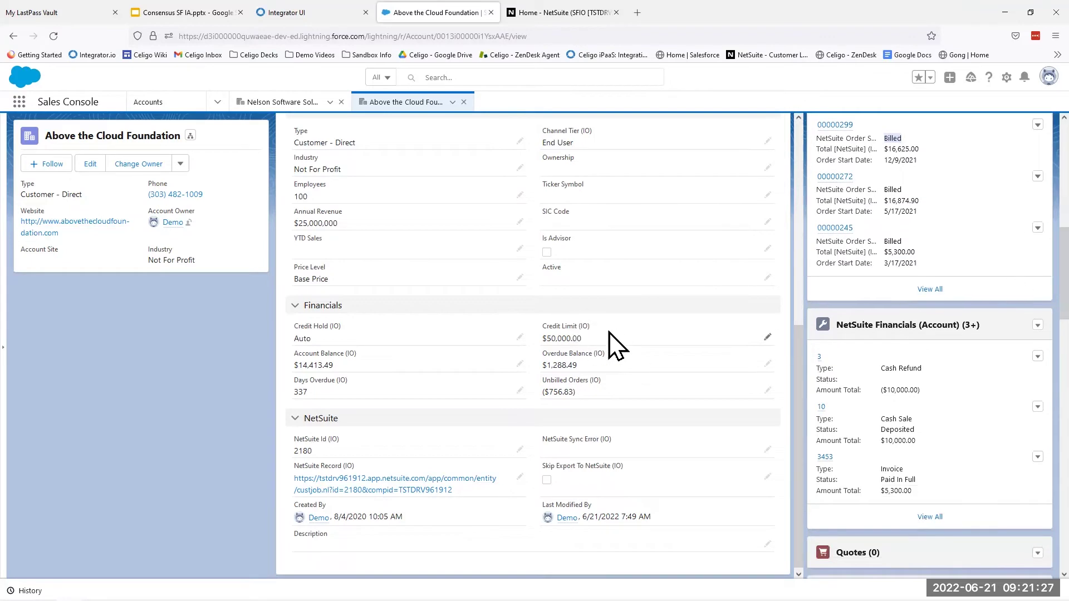
pyautogui.click(997, 326)
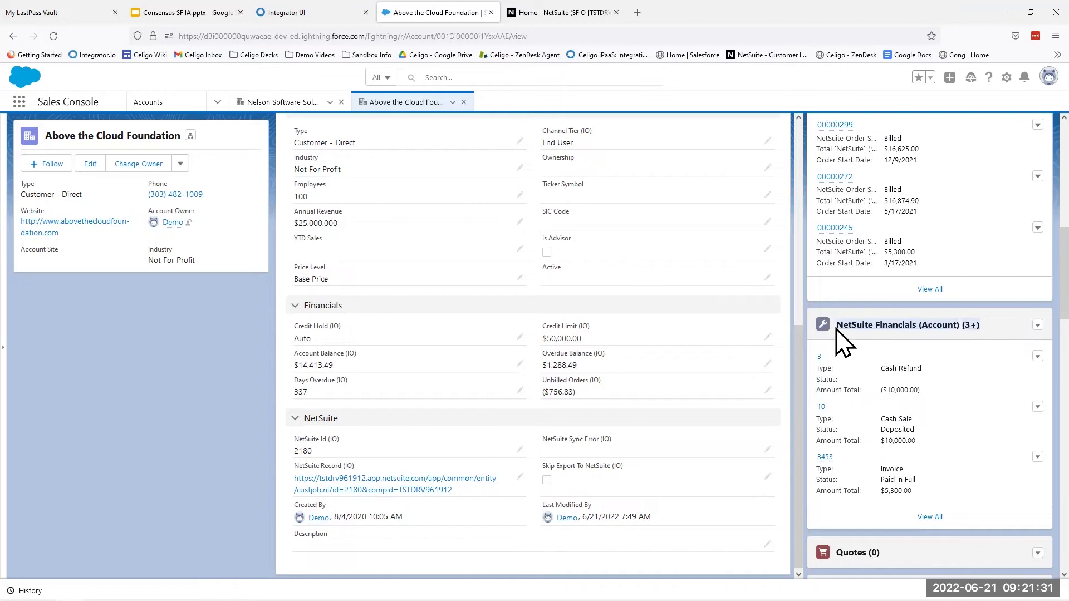
# Step: Open the full NetSuite Financials (Account) list of 10 items and inspect the Cash Refund row
pyautogui.click(930, 517)
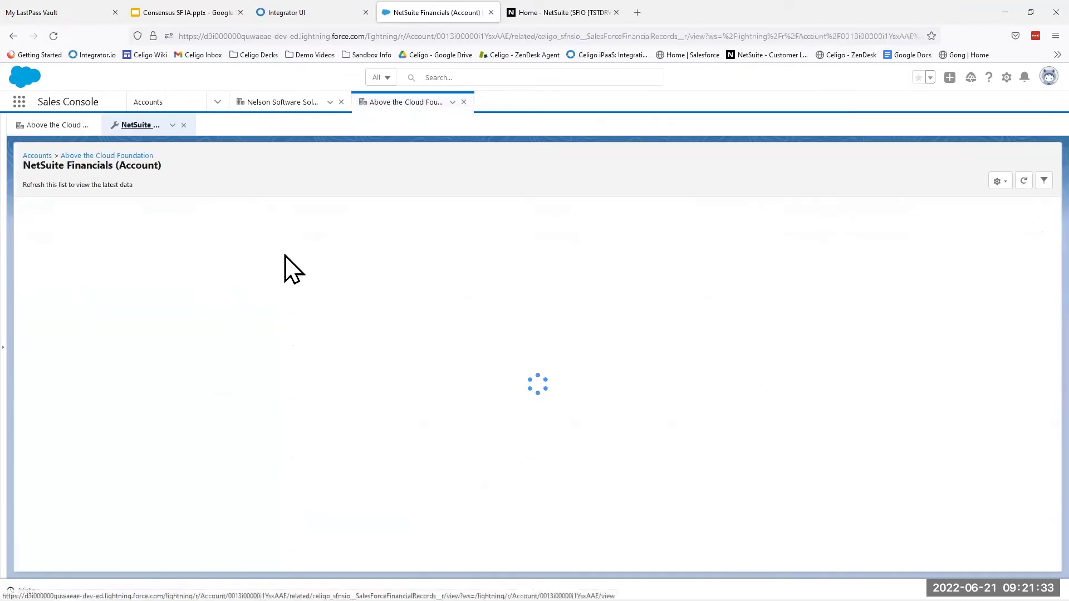
pyautogui.click(255, 229)
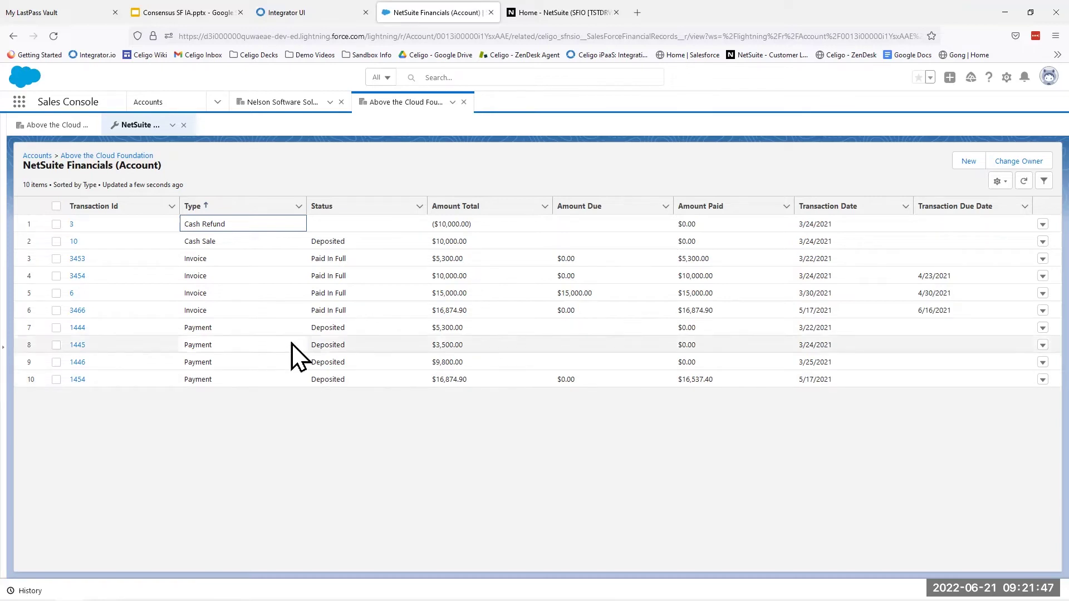
pyautogui.click(271, 175)
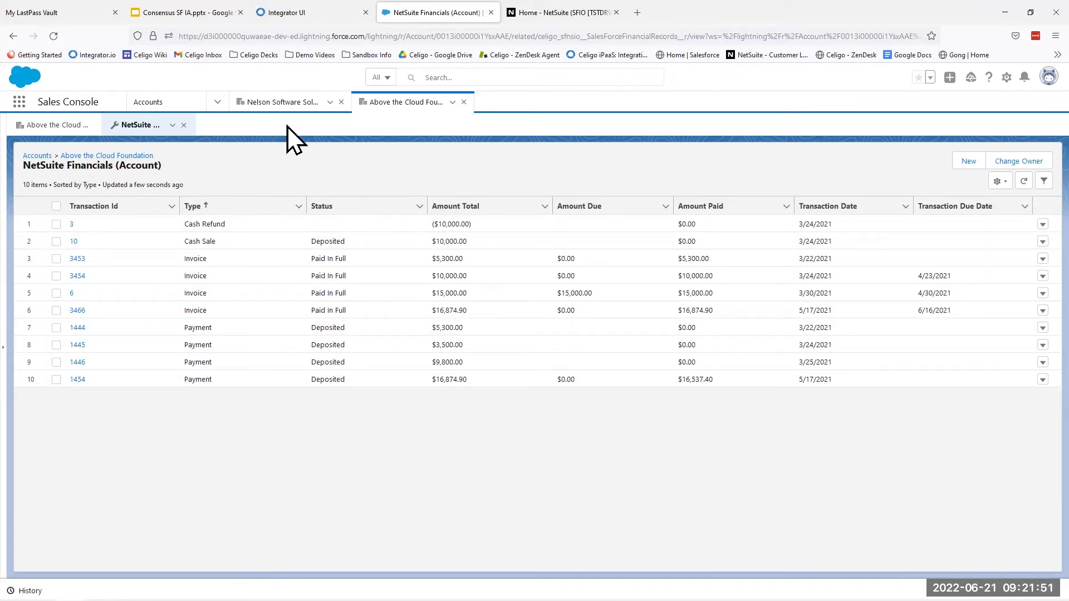
# Step: In integrator.io, open the Salesforce - NetSuite Connector's Account flows and review both realtime sync flows
pyautogui.click(305, 14)
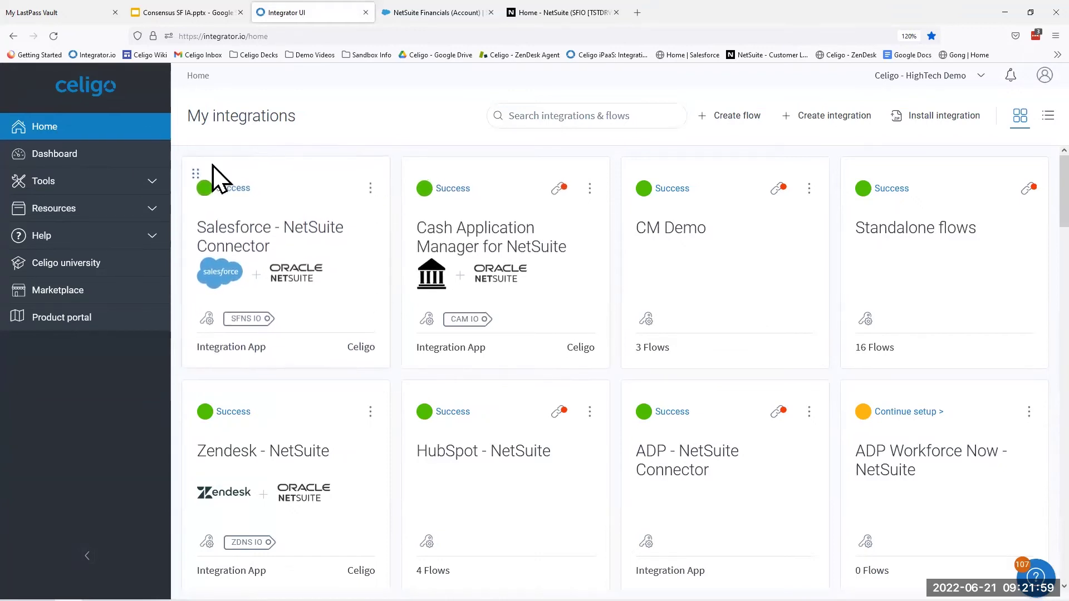
pyautogui.click(288, 241)
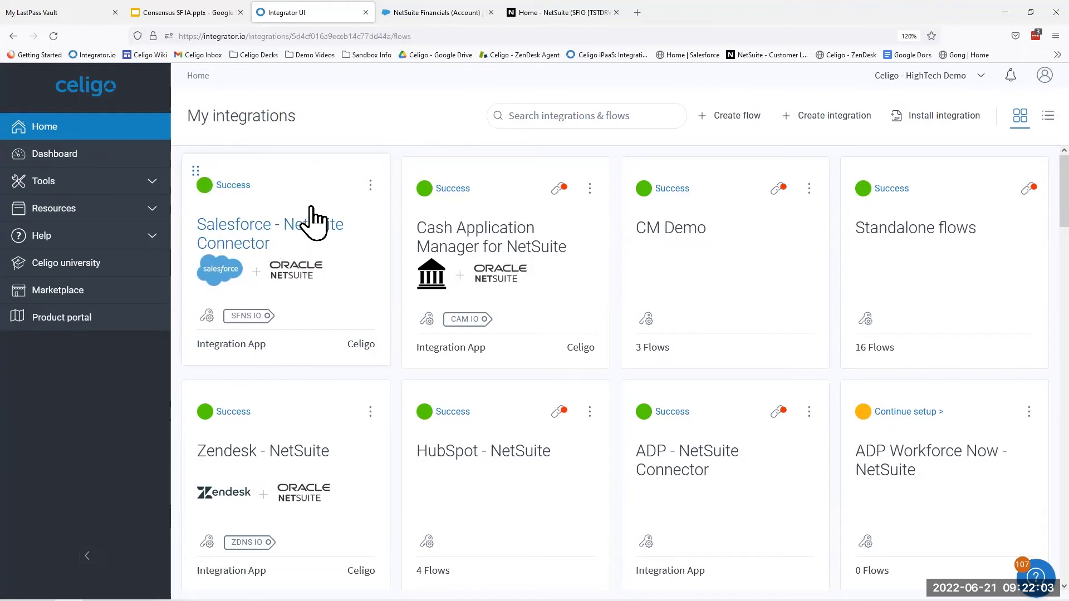
pyautogui.click(228, 242)
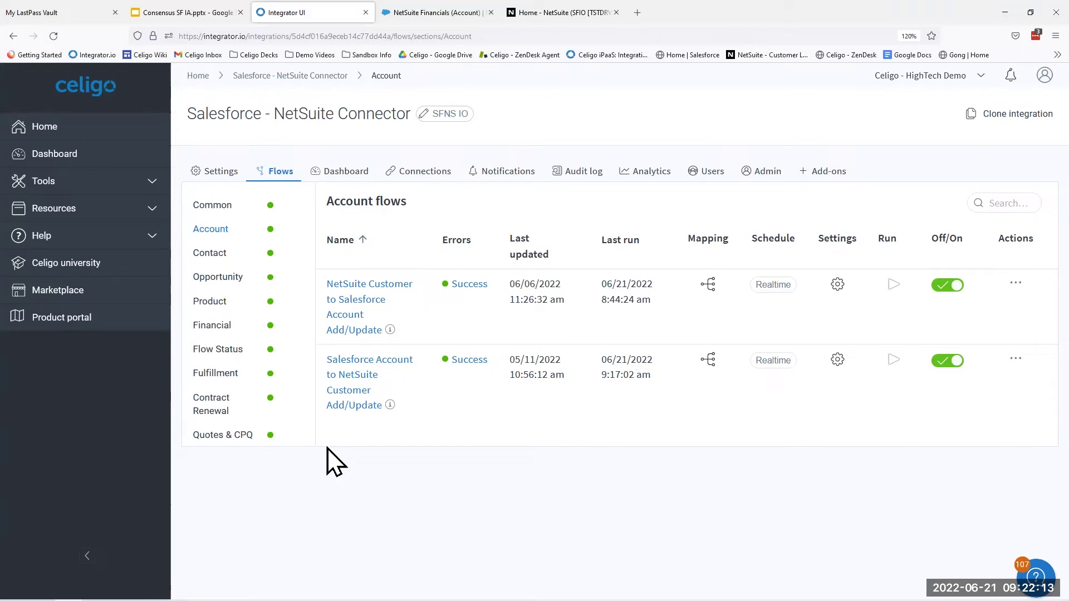
pyautogui.moveTo(402, 412); pyautogui.dragTo(321, 359)
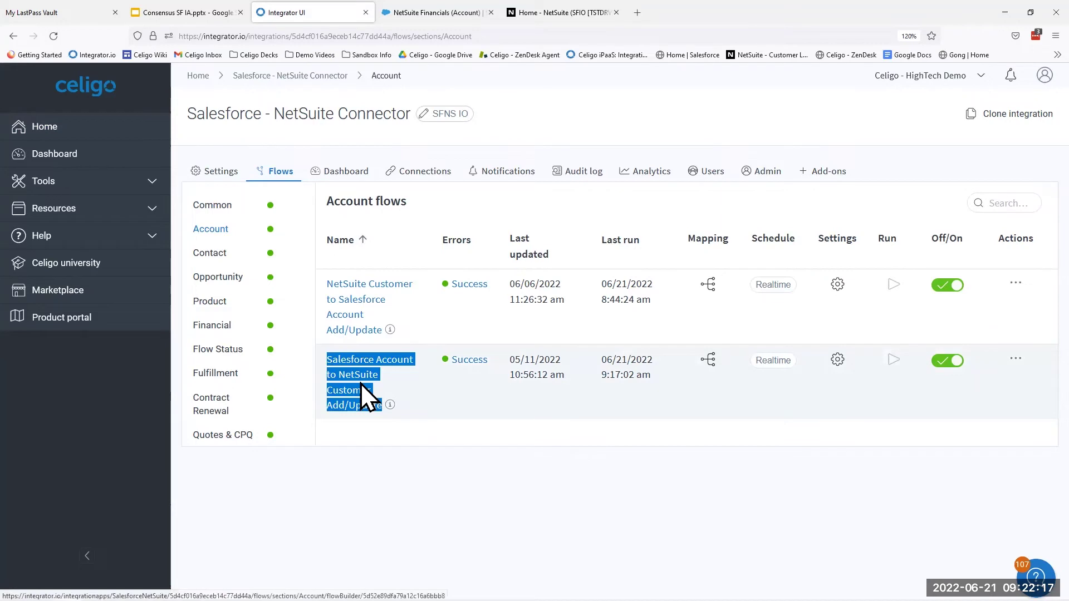
pyautogui.moveTo(402, 329); pyautogui.dragTo(325, 281)
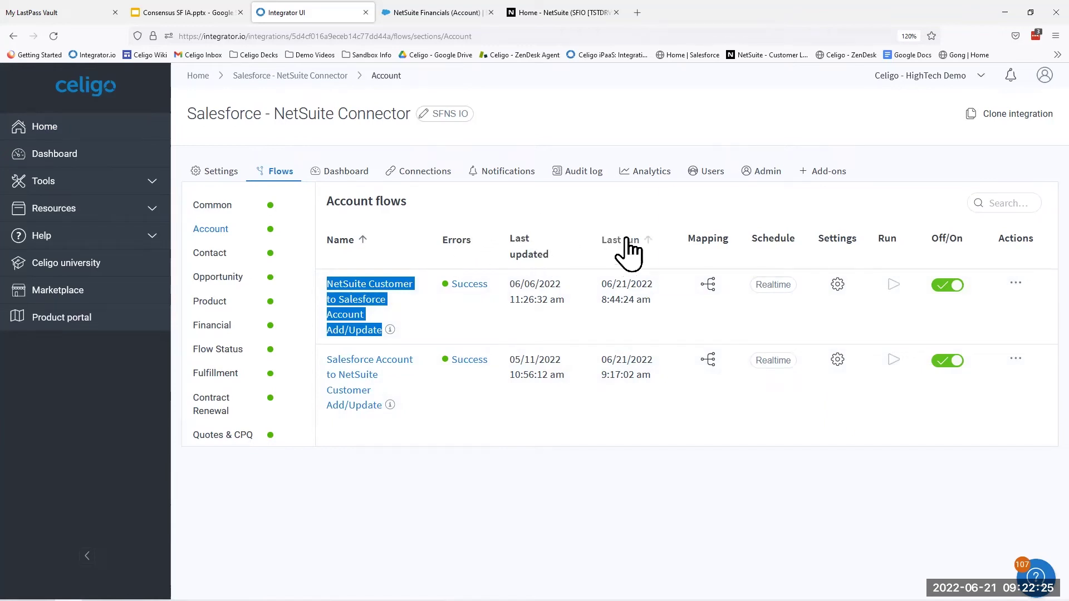
pyautogui.doubleClick(708, 239)
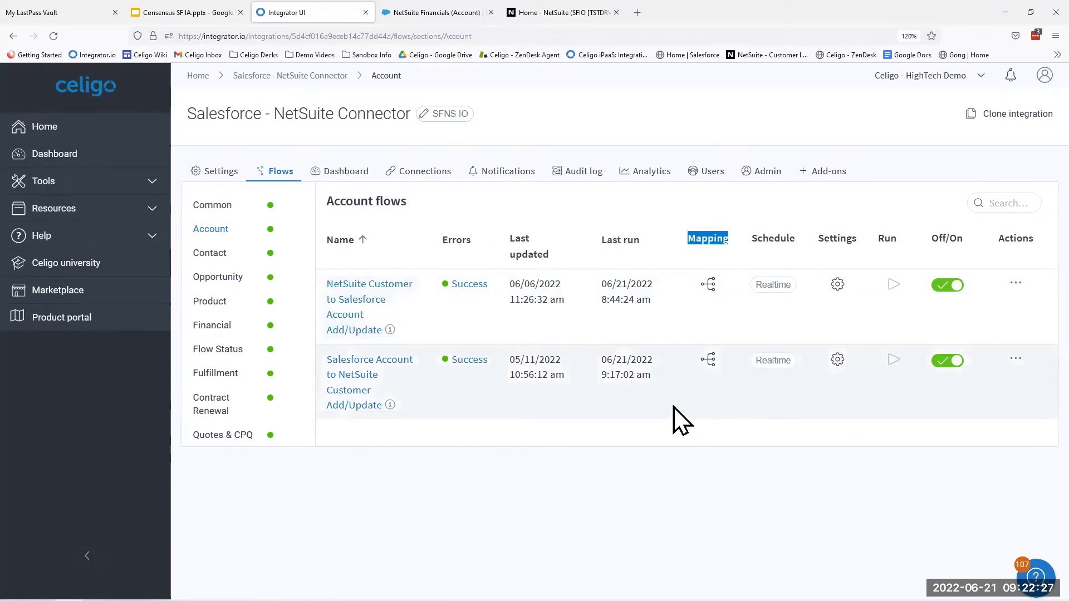
# Step: Open the Post Accounts to Salesforce mapping of the NetSuite Customer to Salesforce Account flow
pyautogui.click(708, 285)
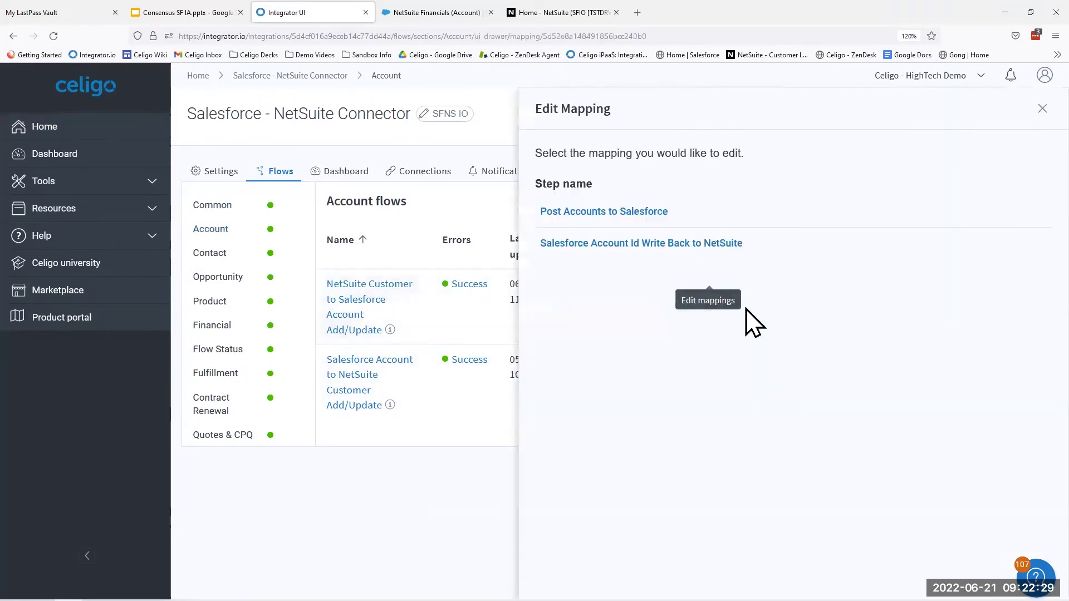
pyautogui.click(657, 215)
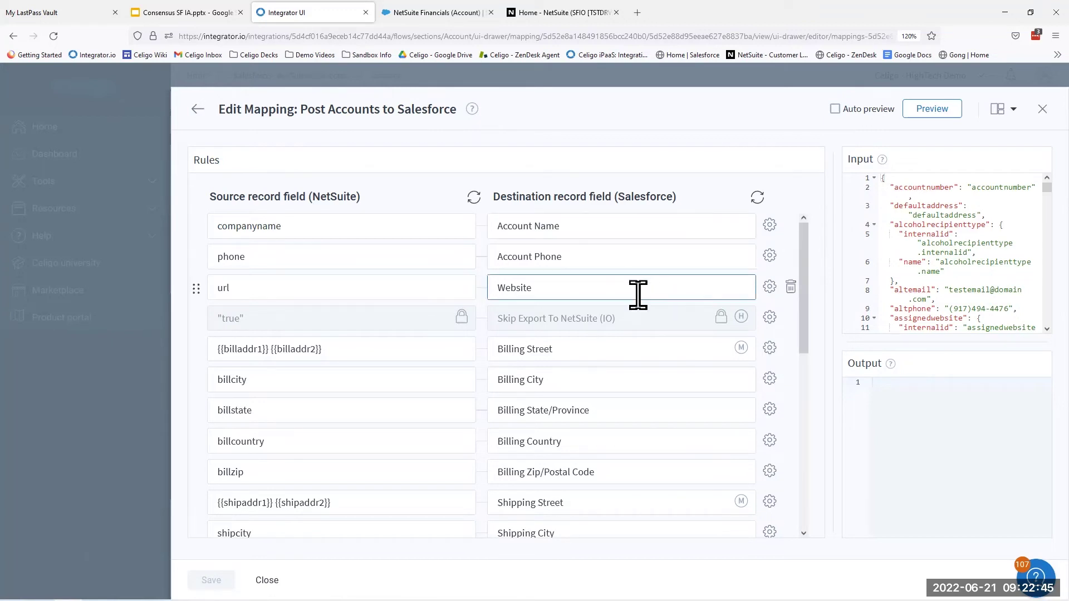
pyautogui.scroll(-5, 631, 368)
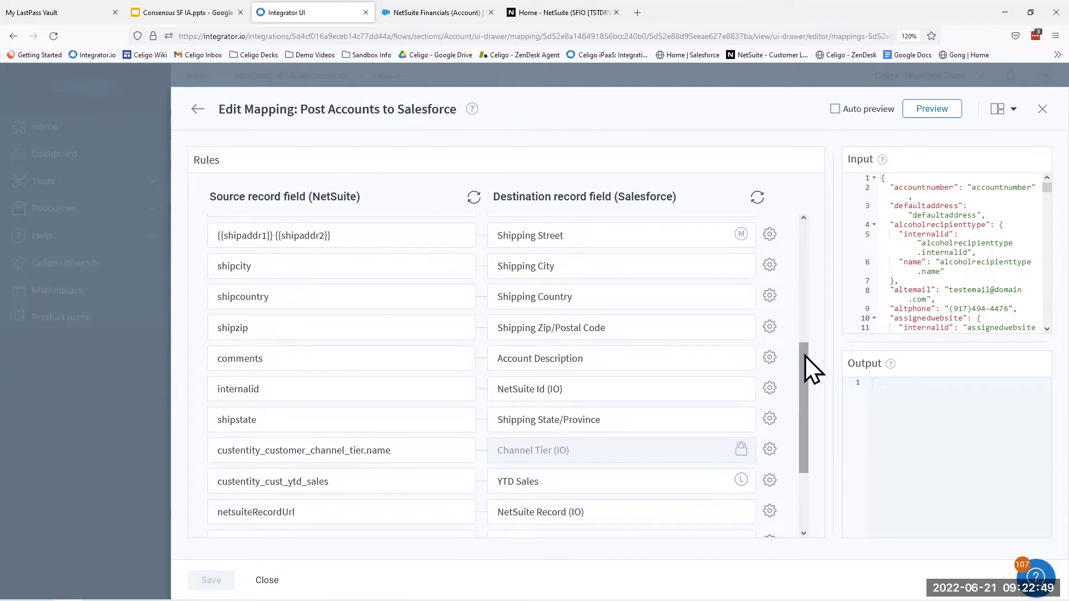
pyautogui.moveTo(807, 353); pyautogui.dragTo(812, 409)
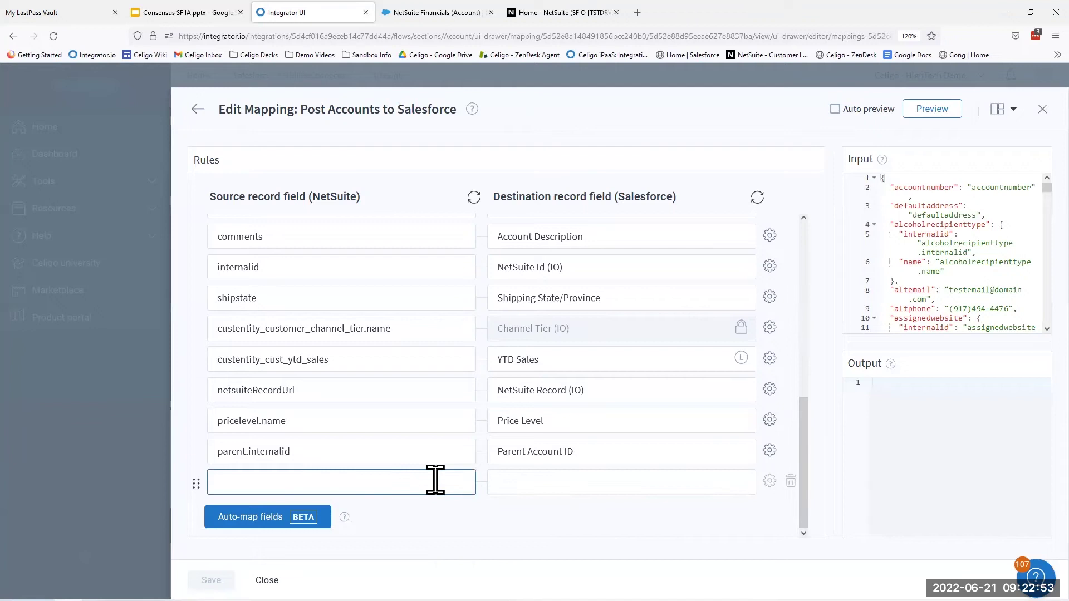
# Step: Compare the NetSuite source and Salesforce destination sides, then switch to the Salesforce mapping assistant layout
pyautogui.doubleClick(337, 197)
pyautogui.doubleClick(644, 196)
pyautogui.click(1010, 113)
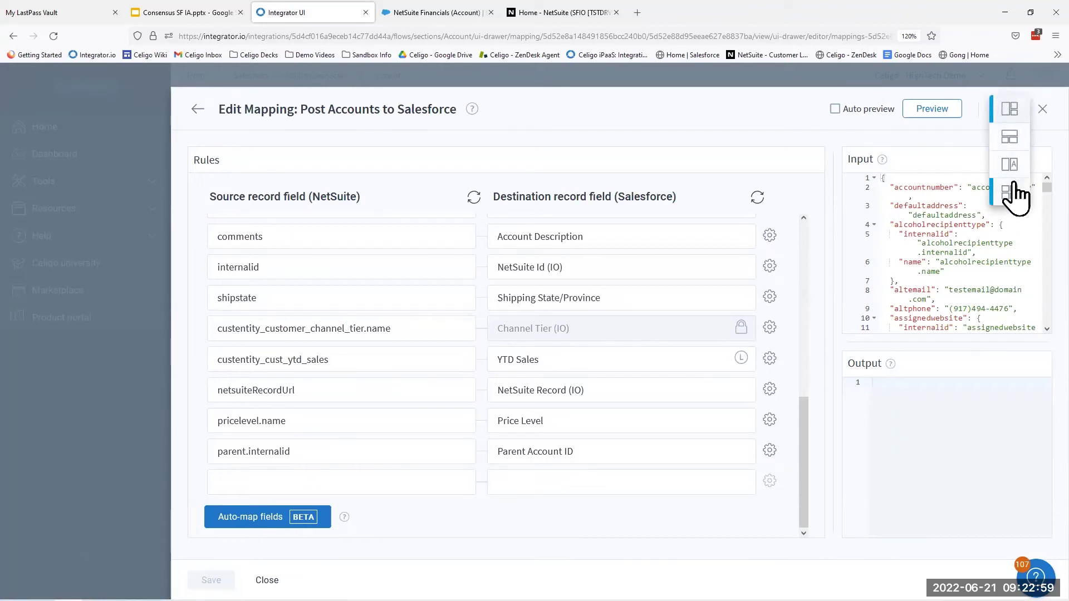
pyautogui.click(1013, 170)
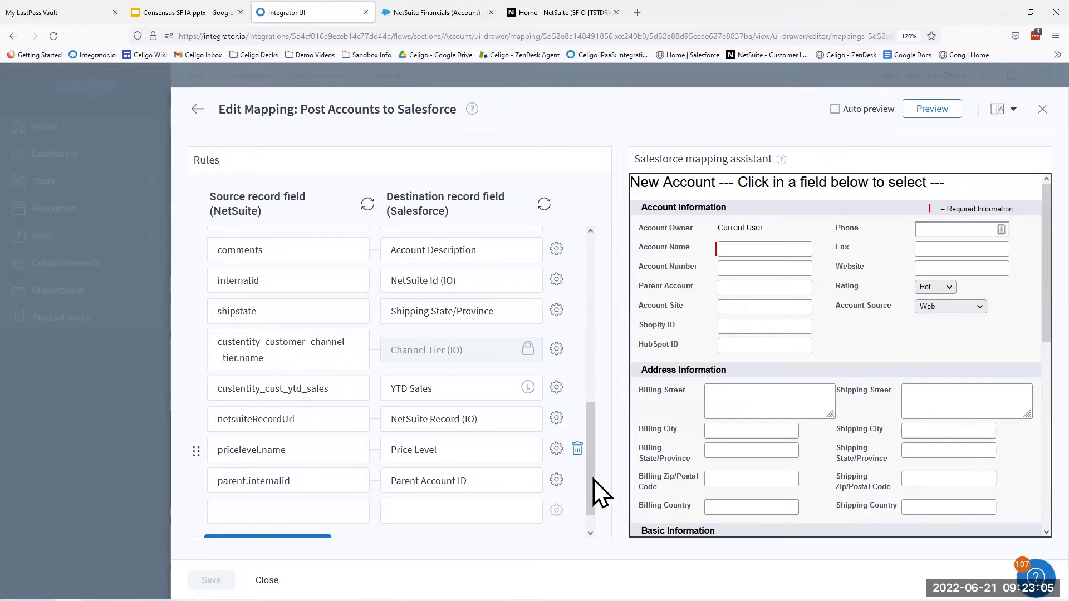
# Step: Map two new destination rows to the Salesforce Shopify ID and HubSpot ID fields
pyautogui.click(479, 511)
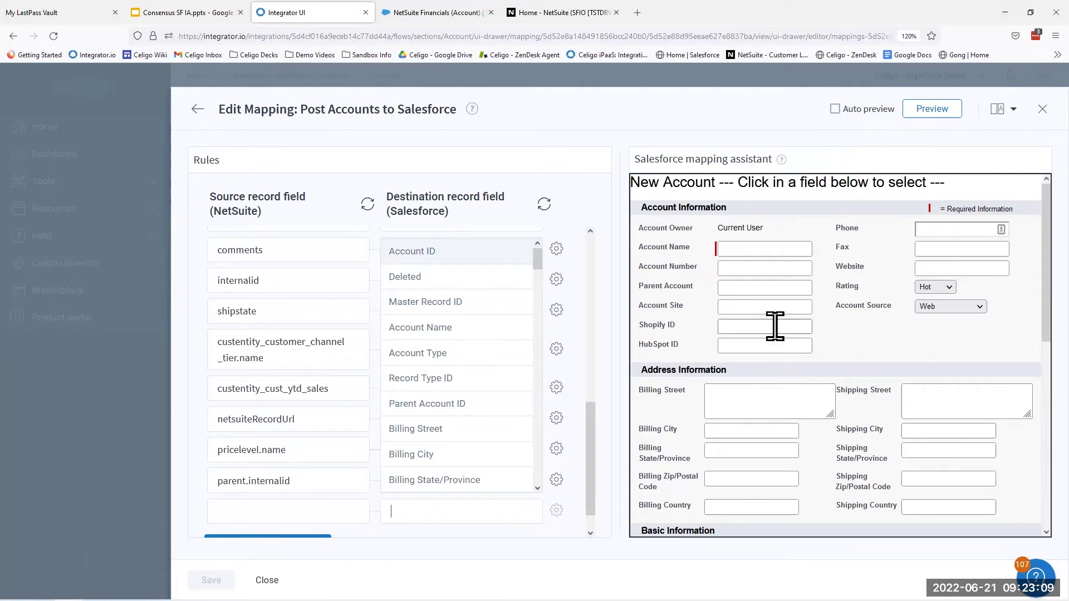
pyautogui.click(775, 326)
pyautogui.scroll(-1, 460, 472)
pyautogui.click(470, 484)
pyautogui.click(730, 350)
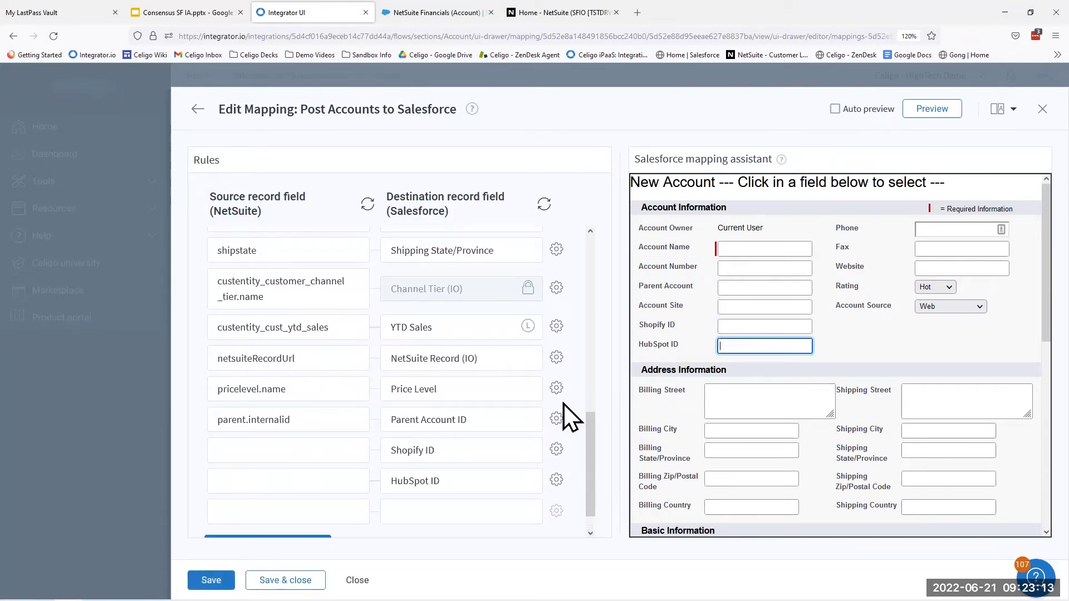
pyautogui.scroll(-1, 453, 409)
# Step: Map another empty row to Account Source and close the mapping editor
pyautogui.click(452, 482)
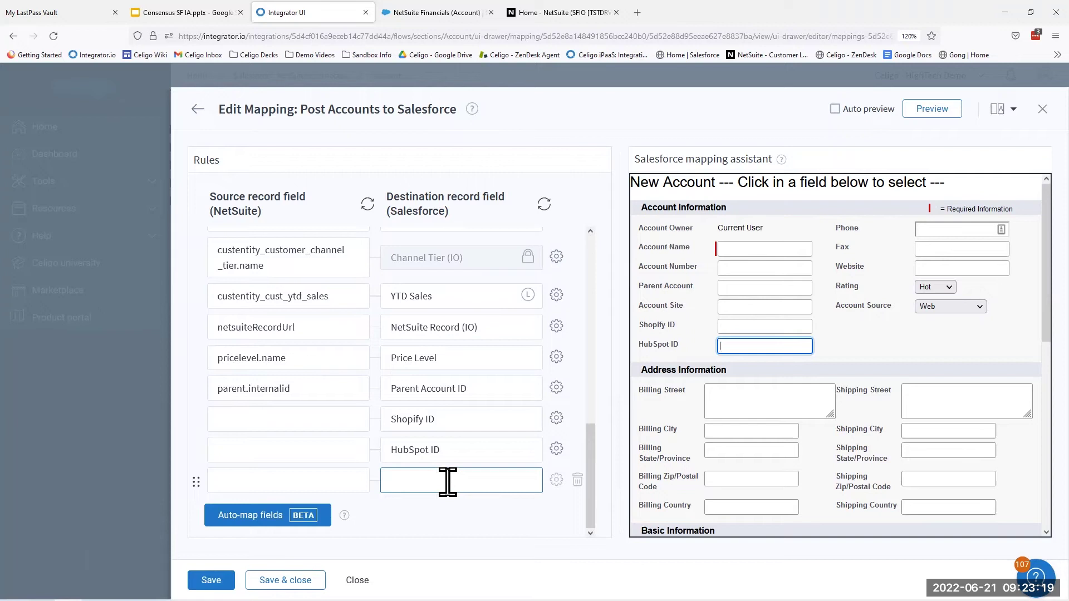
pyautogui.click(448, 481)
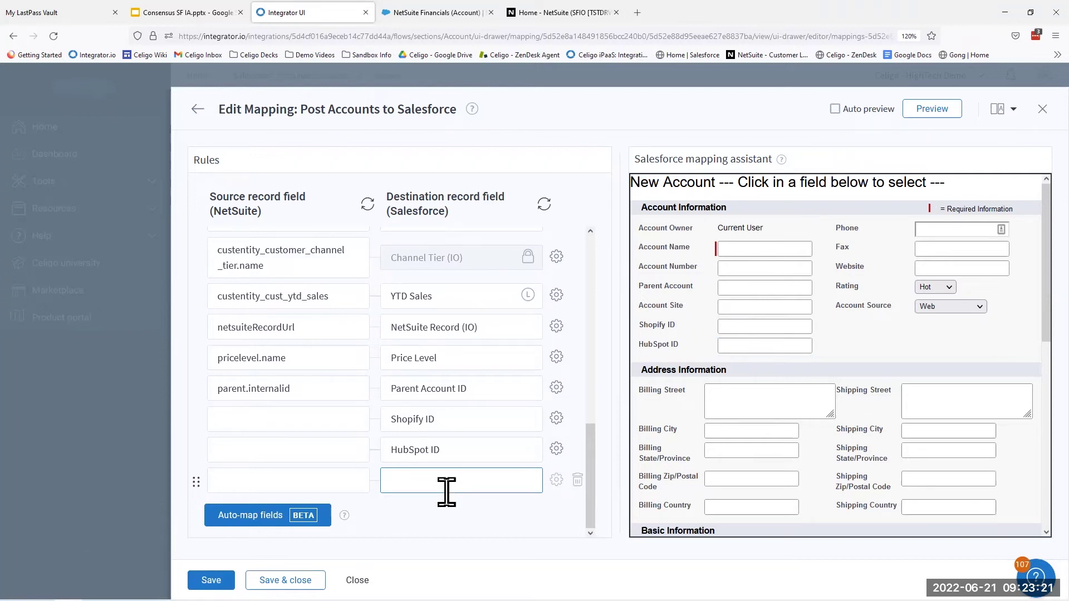
pyautogui.click(946, 306)
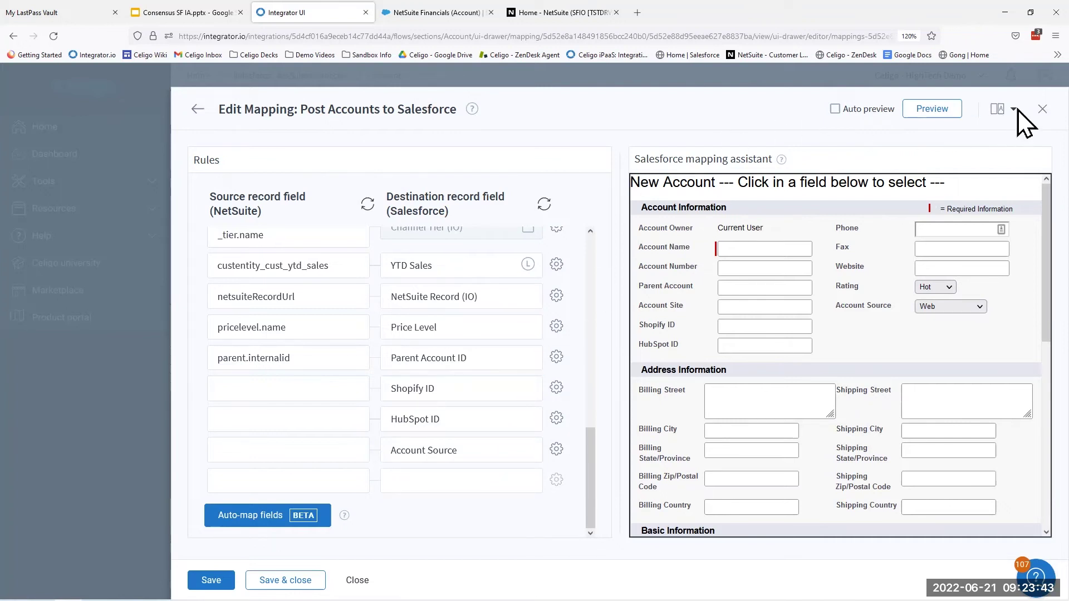
pyautogui.click(1042, 109)
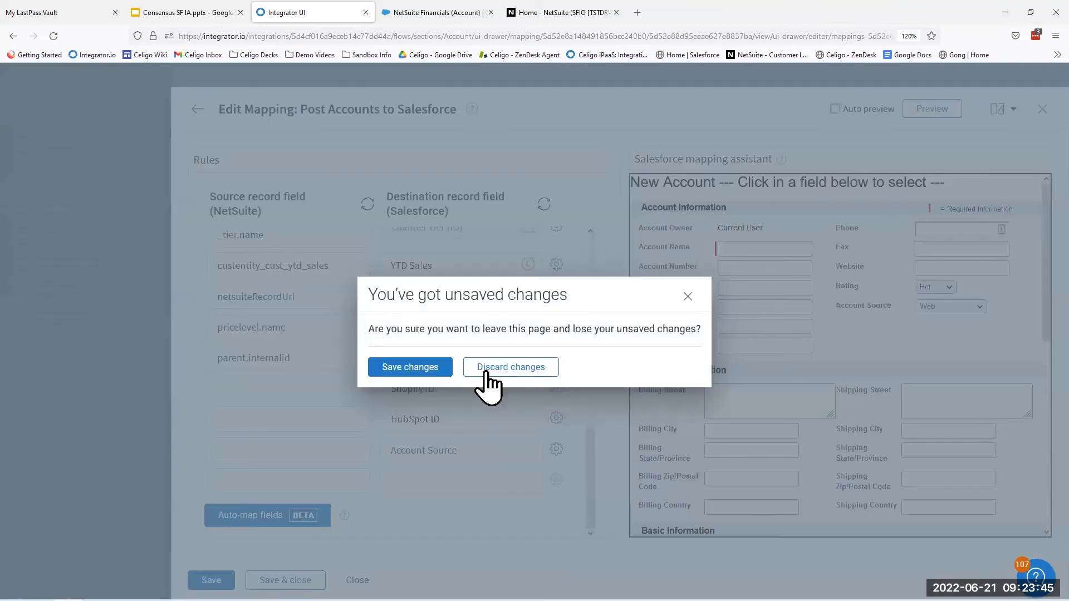
# Step: Discard the mapping changes, close the drawer, and review the Opportunity flows' Sales Order names
pyautogui.click(492, 368)
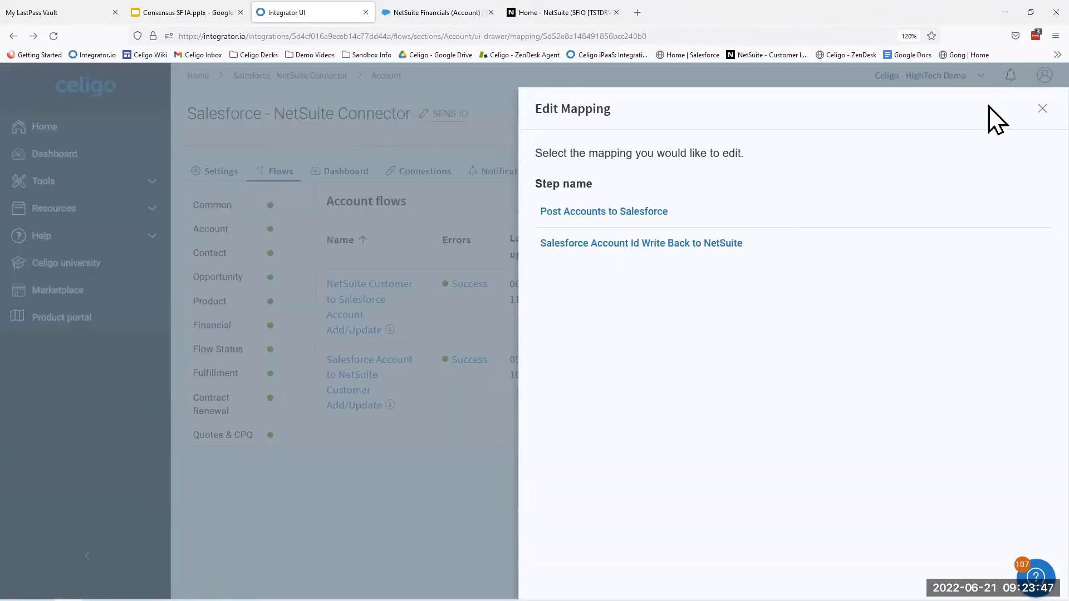
pyautogui.click(1042, 109)
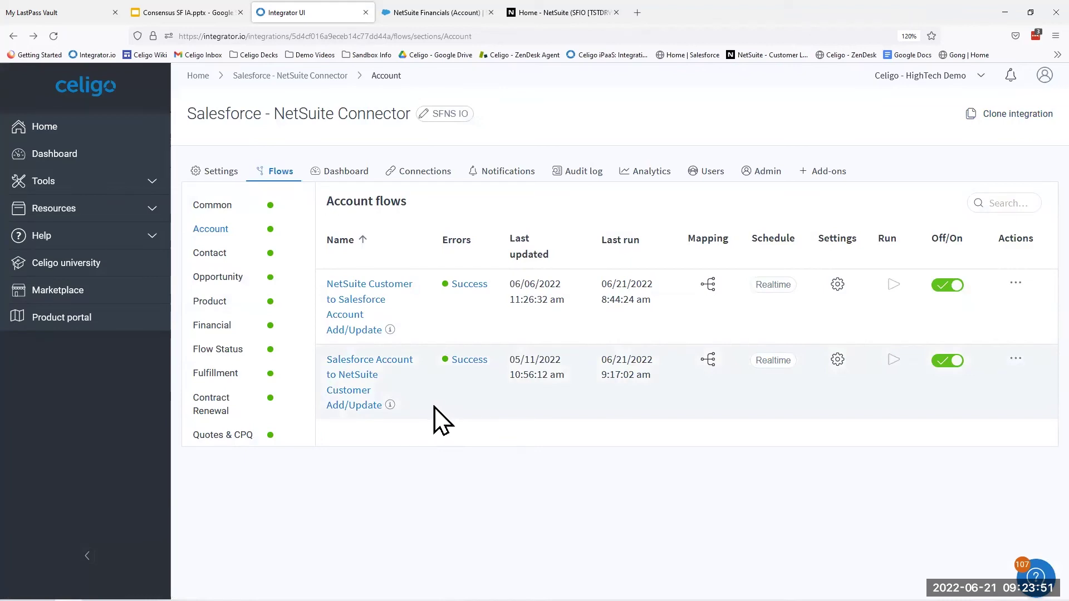
pyautogui.click(233, 280)
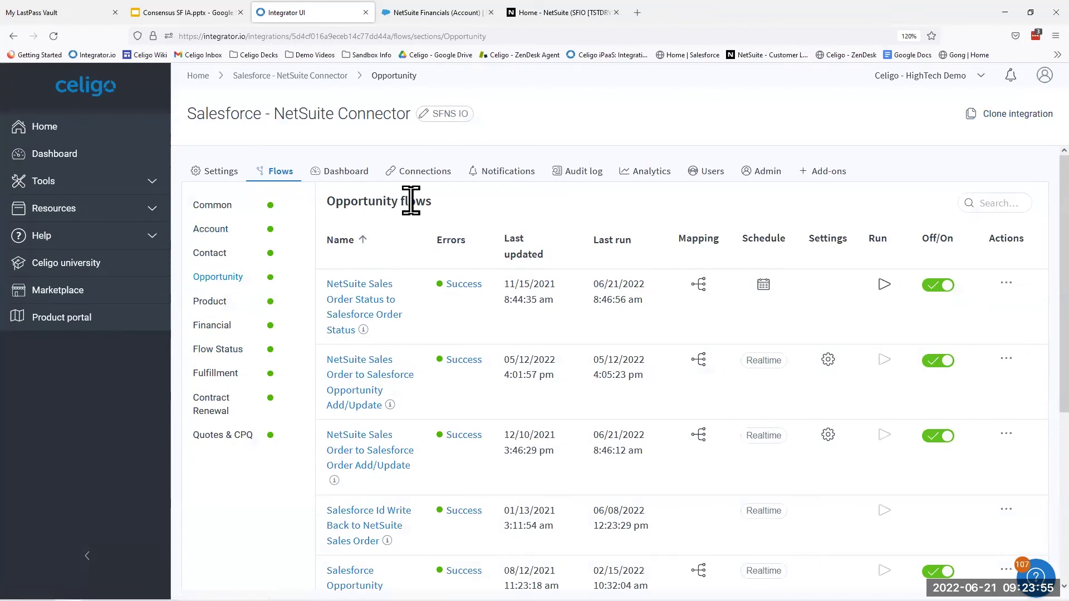
pyautogui.moveTo(433, 203); pyautogui.dragTo(325, 202)
pyautogui.scroll(-2, 411, 228)
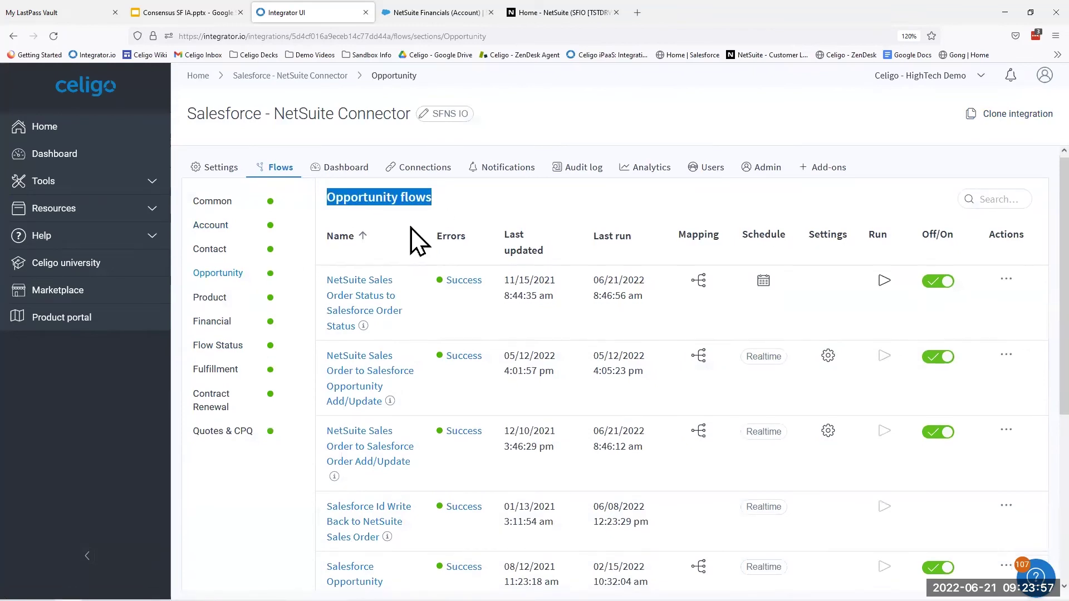
pyautogui.moveTo(410, 333); pyautogui.dragTo(326, 291)
pyautogui.moveTo(379, 260); pyautogui.dragTo(326, 219)
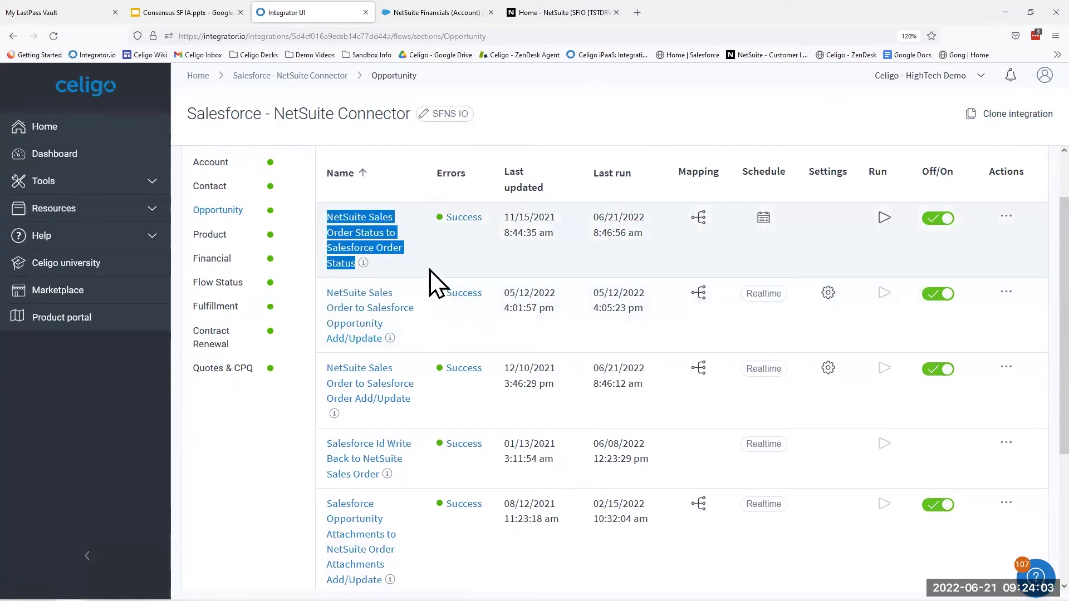
# Step: Show the Financial flows and highlight the Transaction Financials and Customer Financials flow names
pyautogui.click(218, 260)
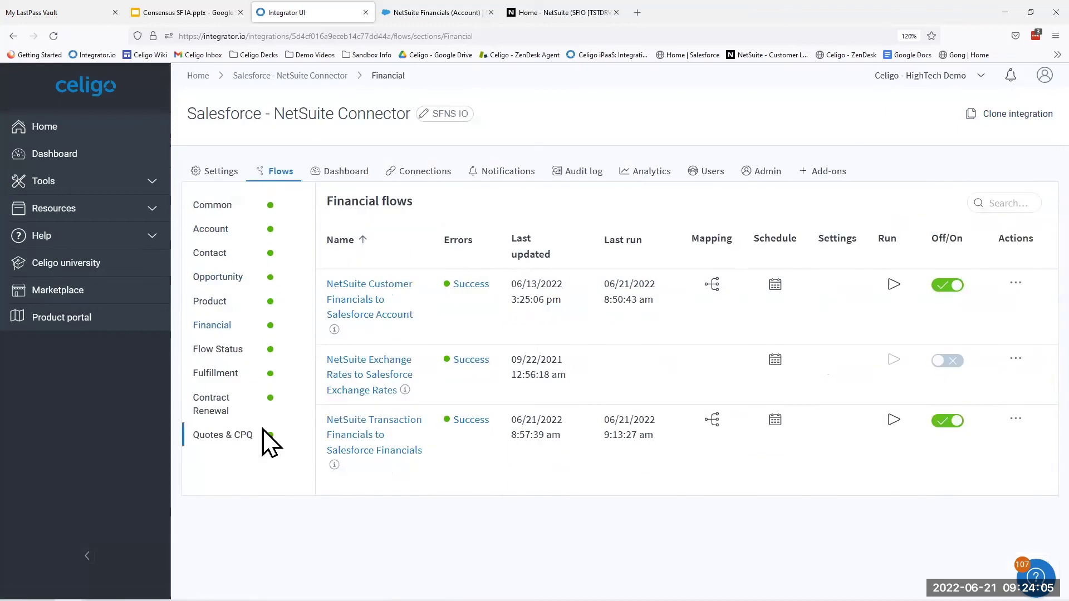
pyautogui.moveTo(424, 451); pyautogui.dragTo(326, 421)
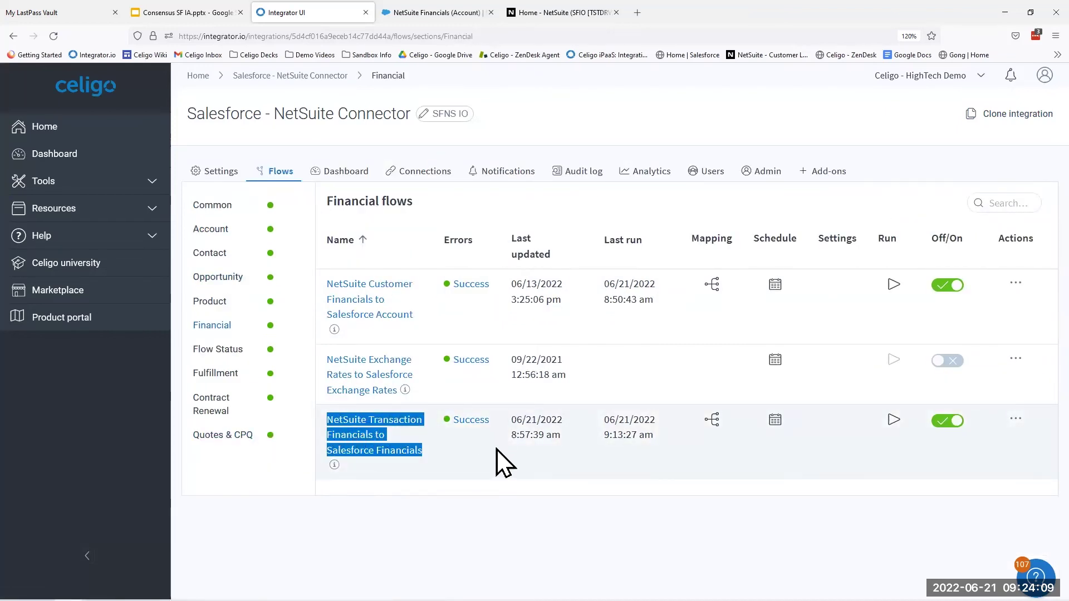
pyautogui.moveTo(416, 315); pyautogui.dragTo(323, 282)
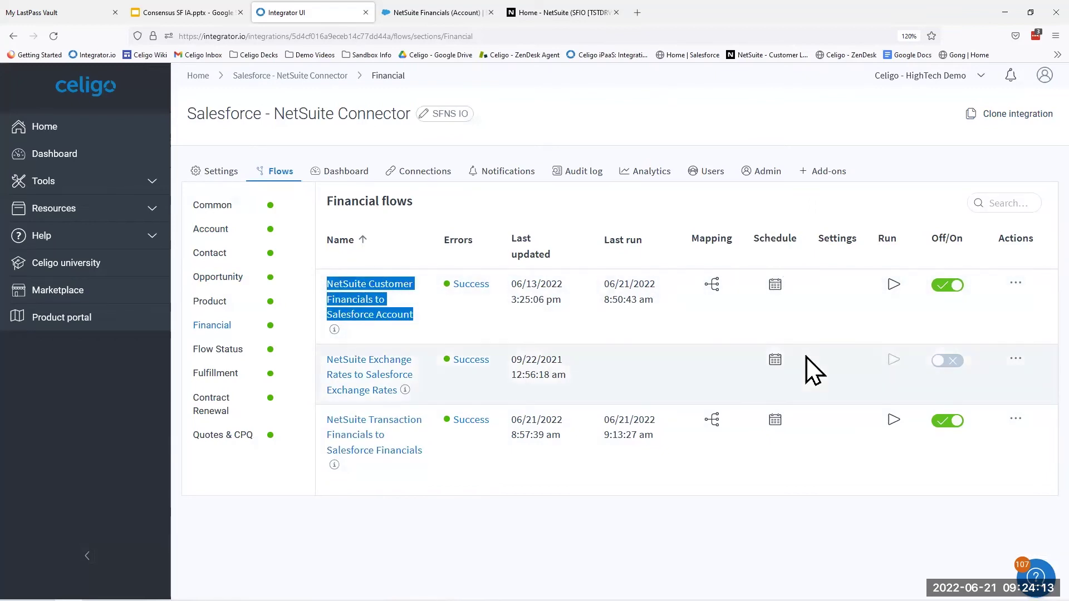
# Step: Set the Customer Financials flow's schedule to every hour starting at 12:10 AM
pyautogui.click(776, 287)
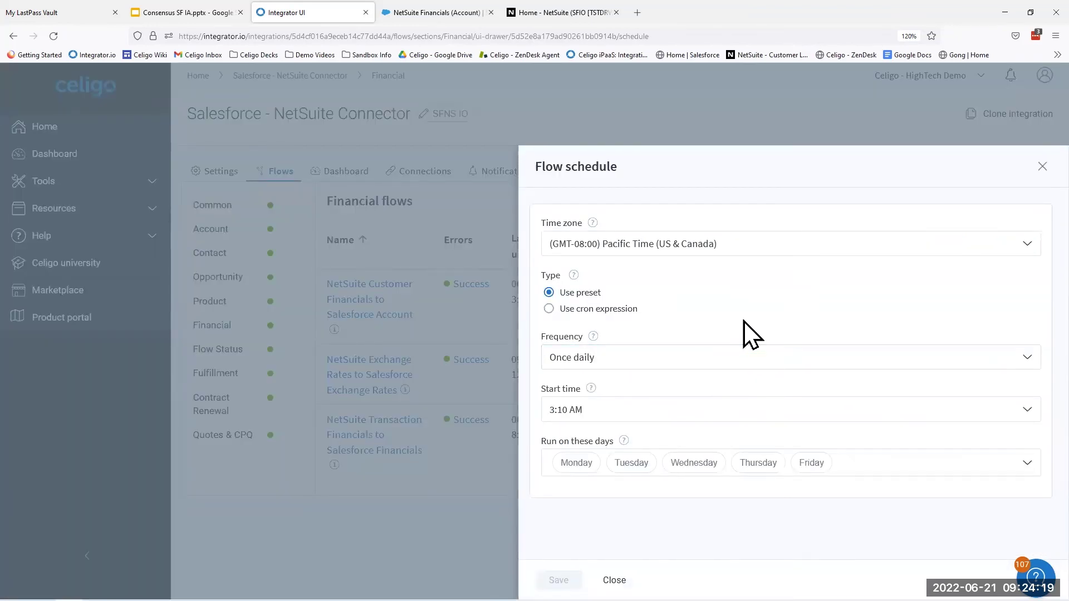
pyautogui.click(704, 361)
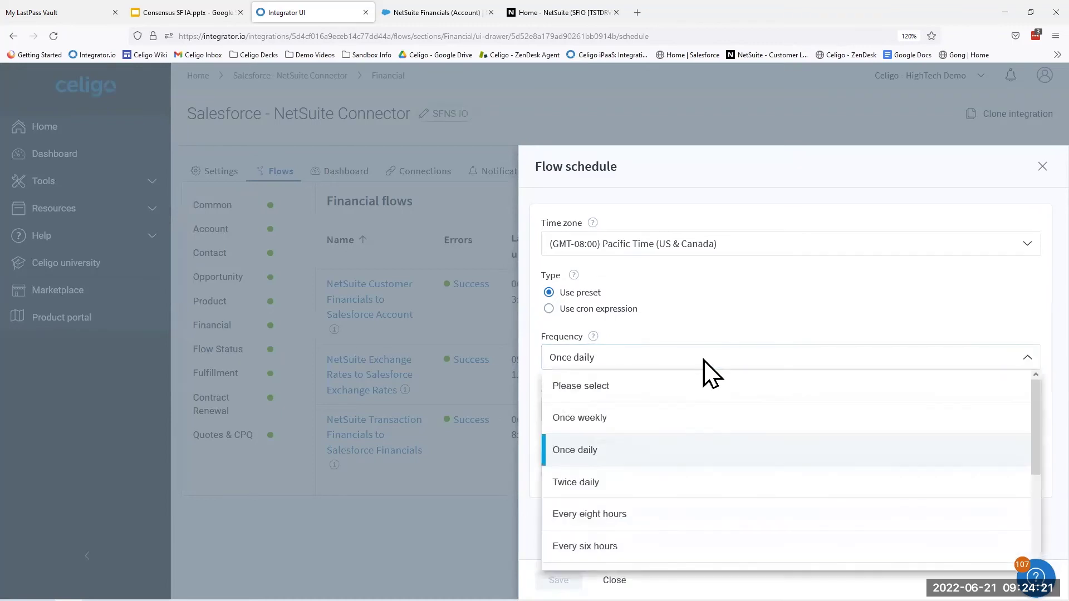
pyautogui.scroll(-4, 713, 392)
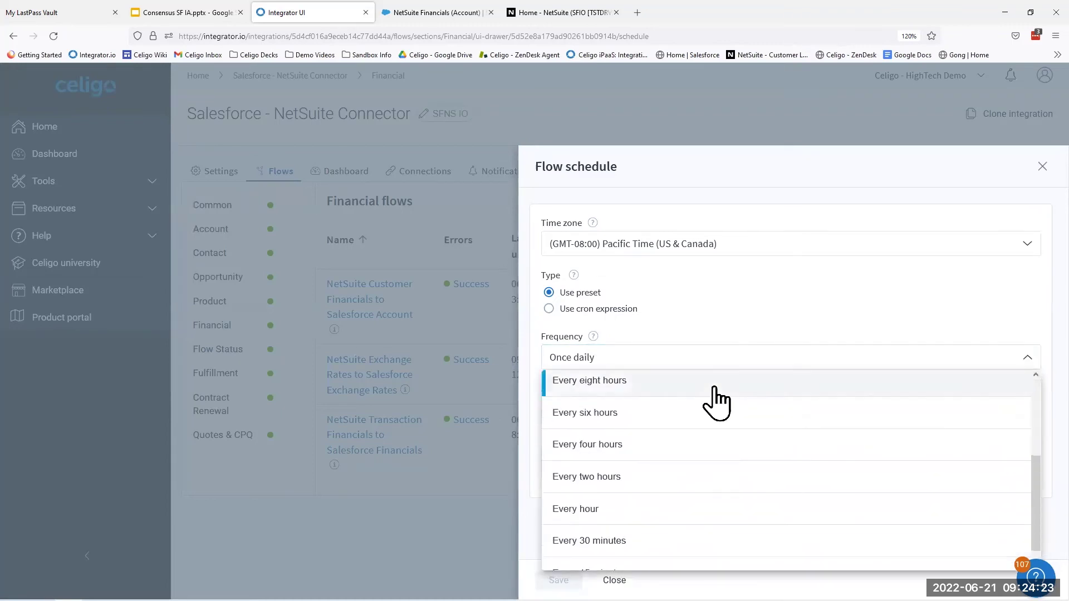
pyautogui.click(672, 512)
pyautogui.click(668, 428)
pyautogui.scroll(3, 668, 445)
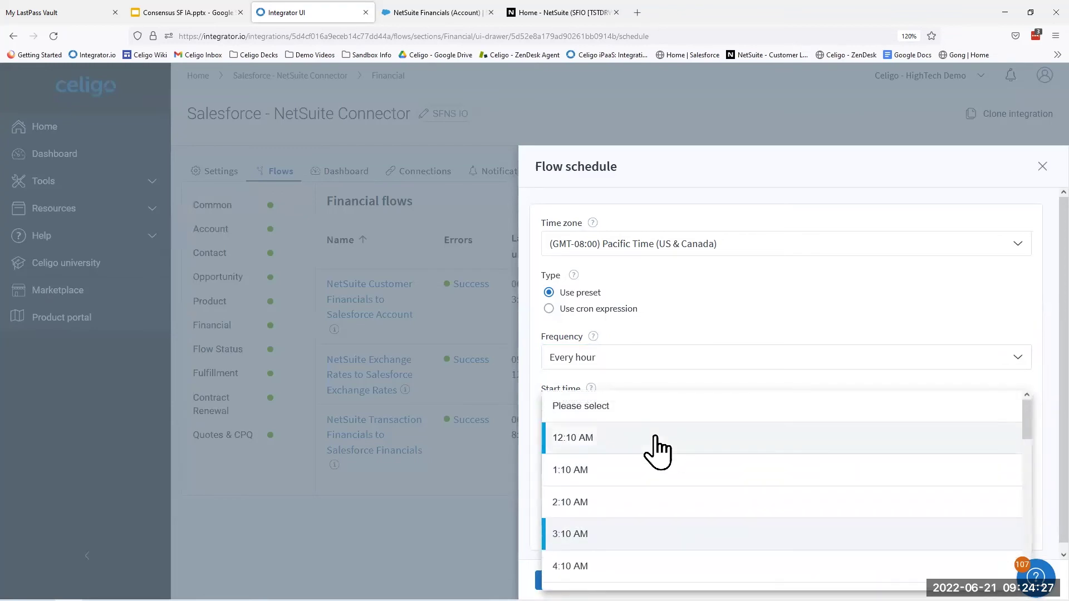
pyautogui.click(657, 440)
# Step: Add Saturday and Sunday to the run days, save the schedule, and run the Transaction Financials flow
pyautogui.click(846, 522)
pyautogui.click(555, 521)
pyautogui.click(555, 548)
pyautogui.click(674, 576)
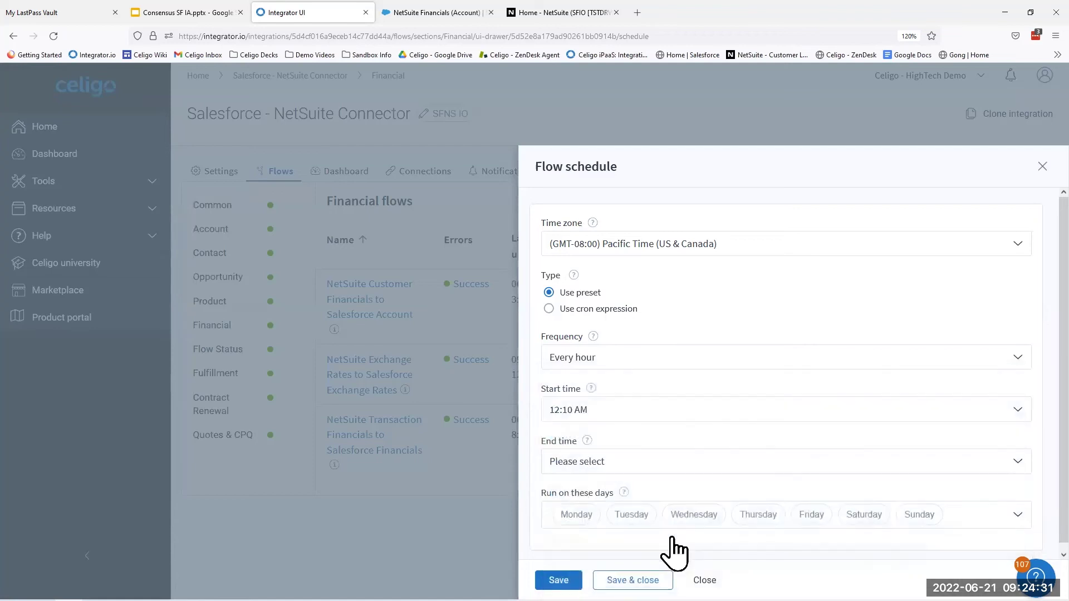
pyautogui.click(632, 580)
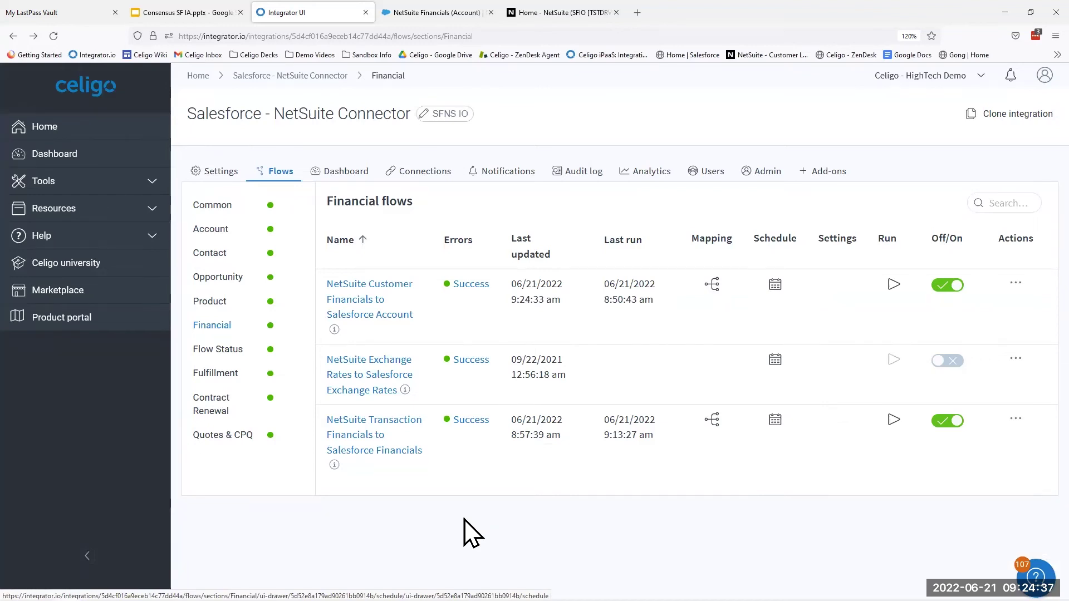
pyautogui.click(893, 419)
pyautogui.click(384, 406)
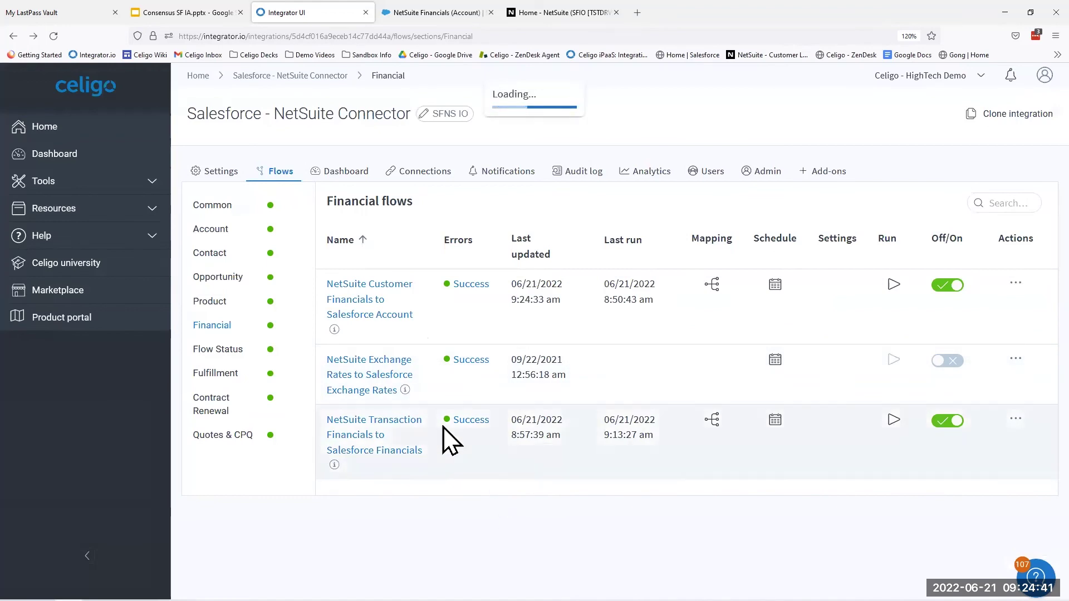